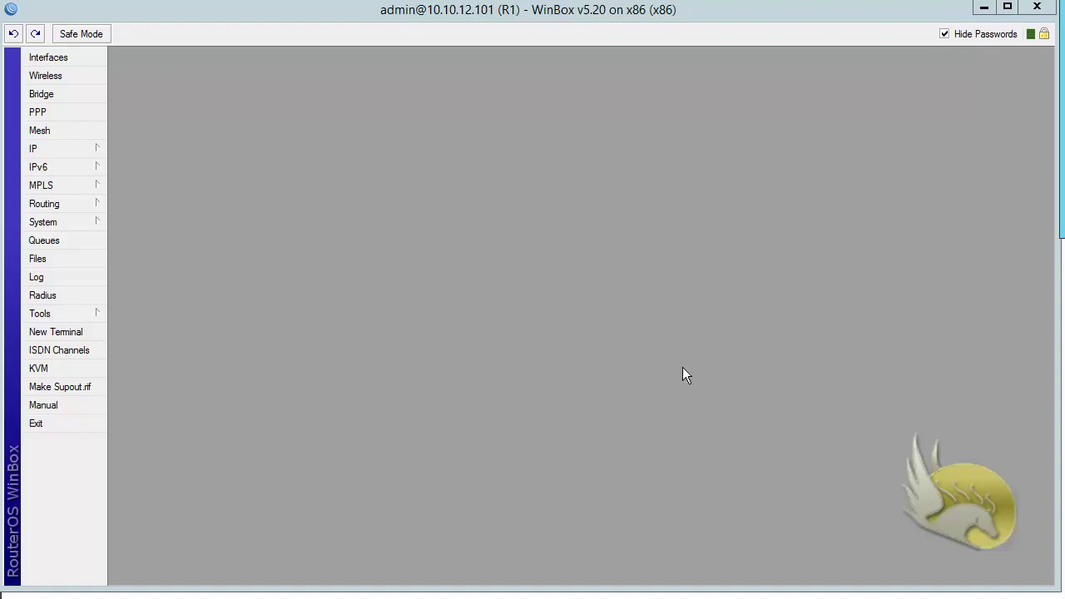
# Step: Open the IPv6 address list and examine the link-local addresses of the ethernet interfaces
pyautogui.click(53, 168)
pyautogui.click(120, 171)
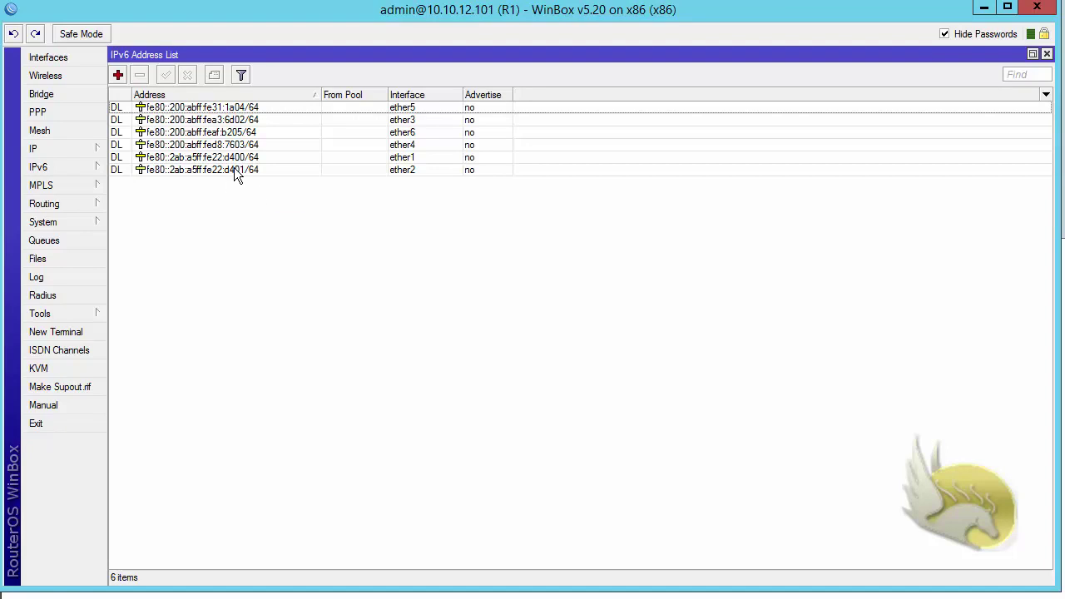
pyautogui.moveTo(235, 169)
pyautogui.moveTo(128, 170)
# Step: Try to remove the dynamic link-local IPv6 address of ether4
pyautogui.doubleClick(180, 147)
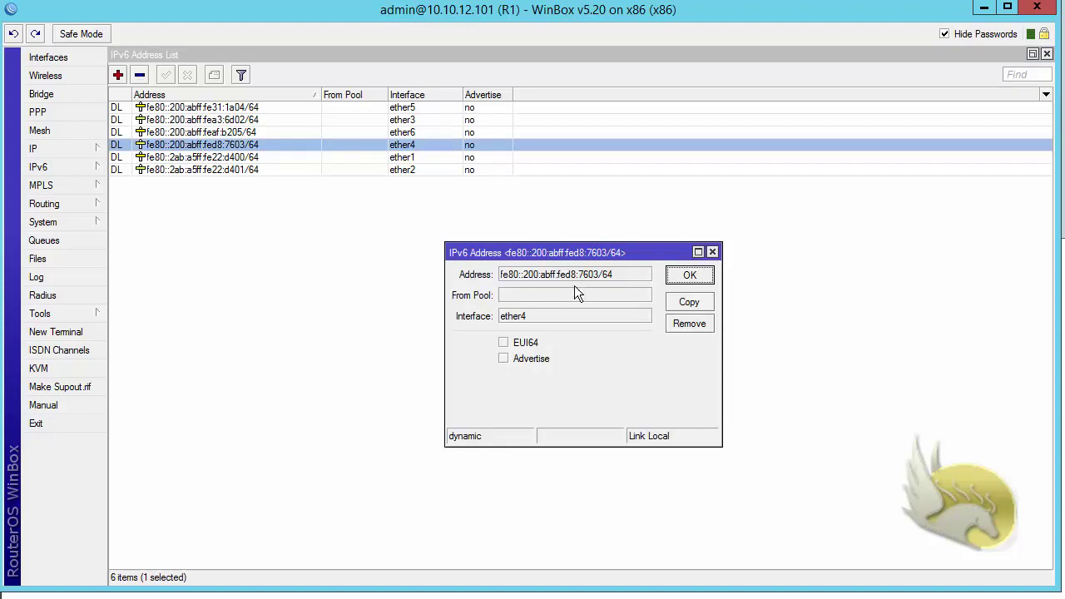
pyautogui.click(693, 325)
pyautogui.click(975, 376)
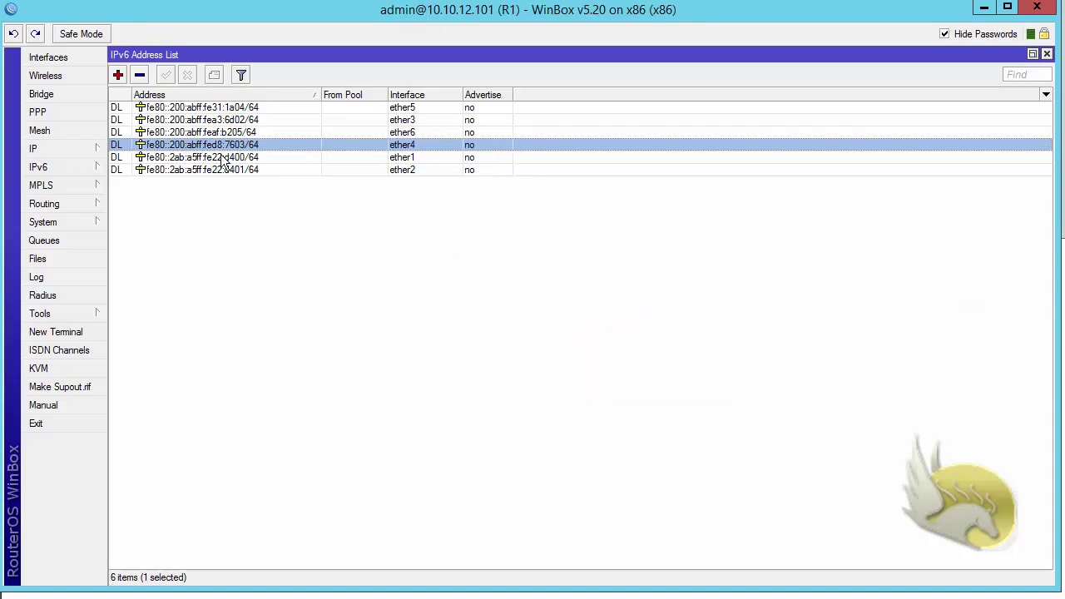
# Step: Try to add the link-local IPv6 address fe80::101 on interface ether1
pyautogui.click(118, 76)
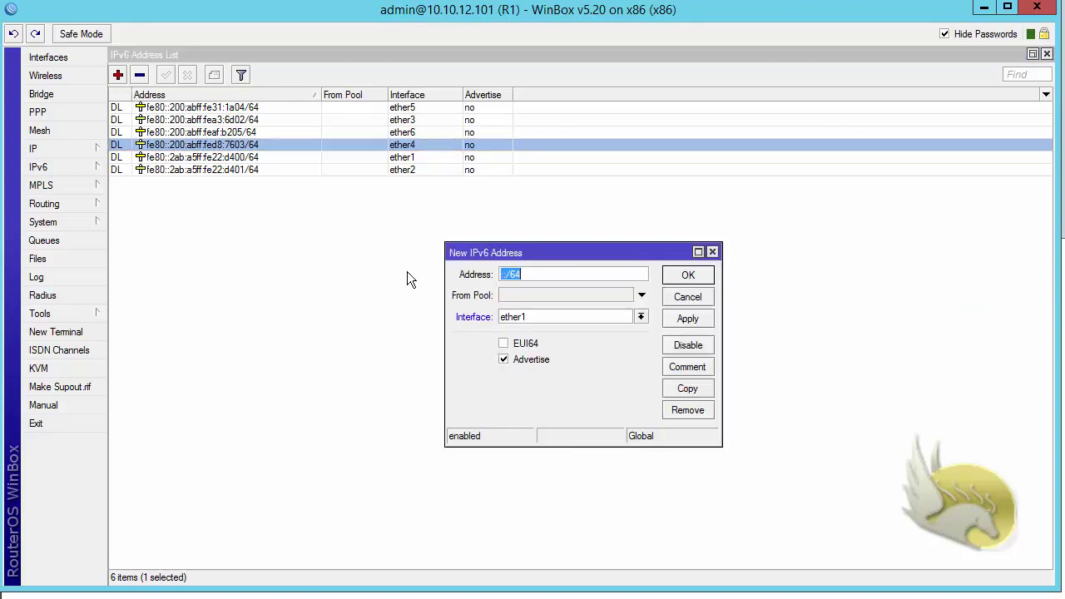
pyautogui.press('BackSpace')
pyautogui.write('fe80::101')
pyautogui.click(667, 324)
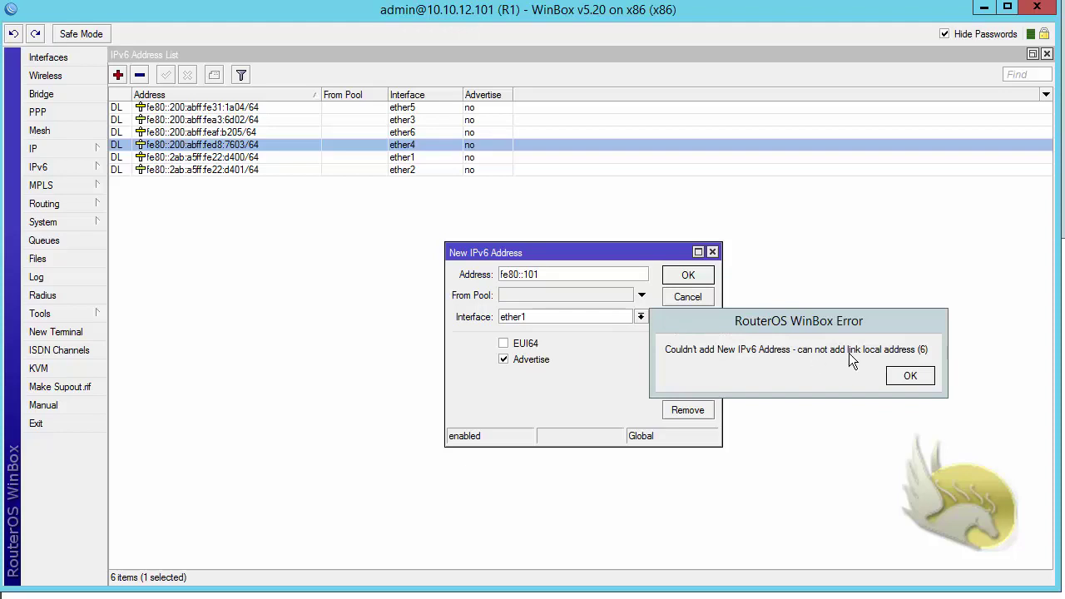
pyautogui.click(925, 377)
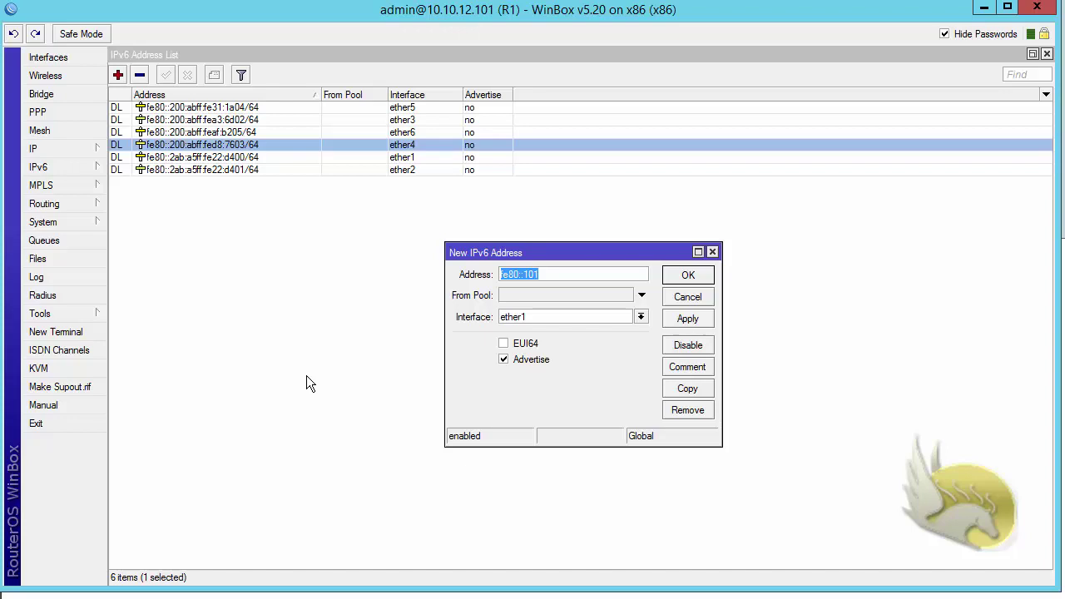
# Step: Add the global IPv6 address 2001:13::101/64 on interface ether1 in place of the link-local entry
pyautogui.write('2001')
pyautogui.write(':13::101/')
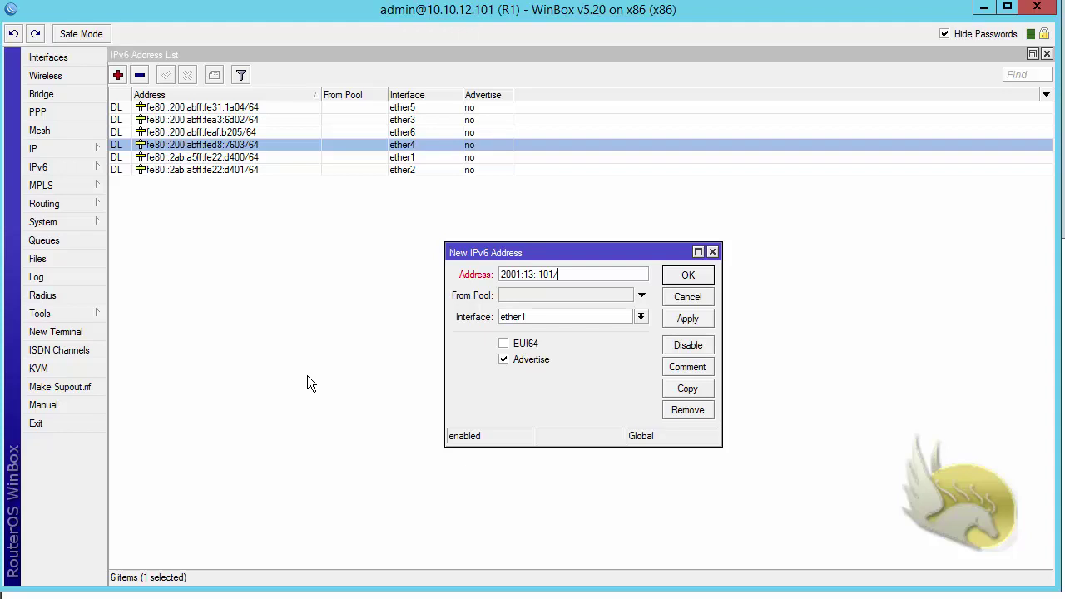
pyautogui.write('64')
pyautogui.click(681, 276)
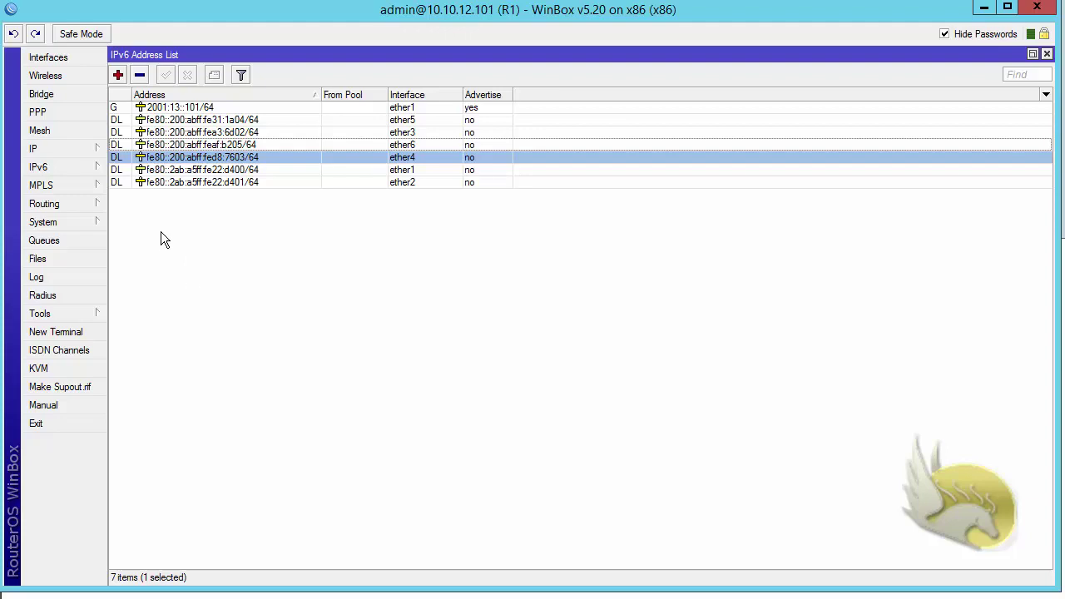
# Step: Add a second global IPv6 address, 2000:13::101/64, on interface ether1
pyautogui.click(118, 75)
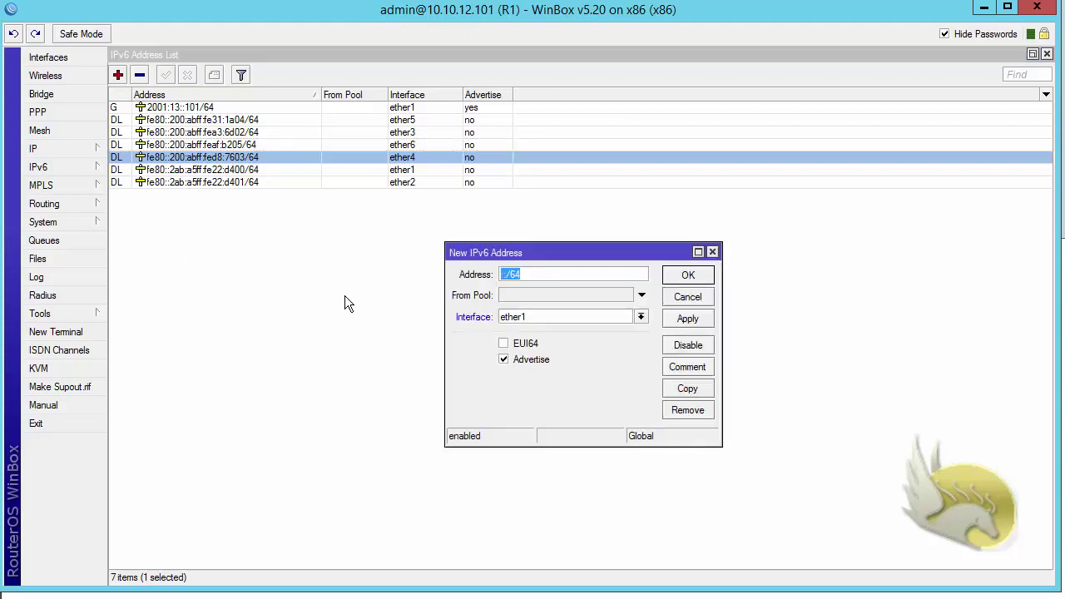
pyautogui.write('2000:13::101/')
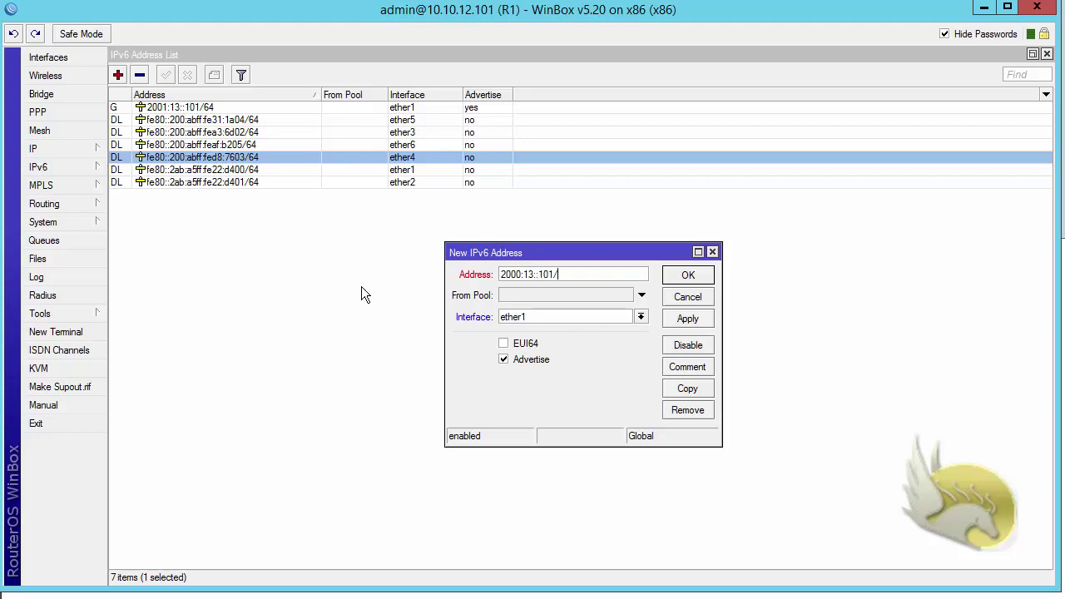
pyautogui.write('64')
pyautogui.click(671, 280)
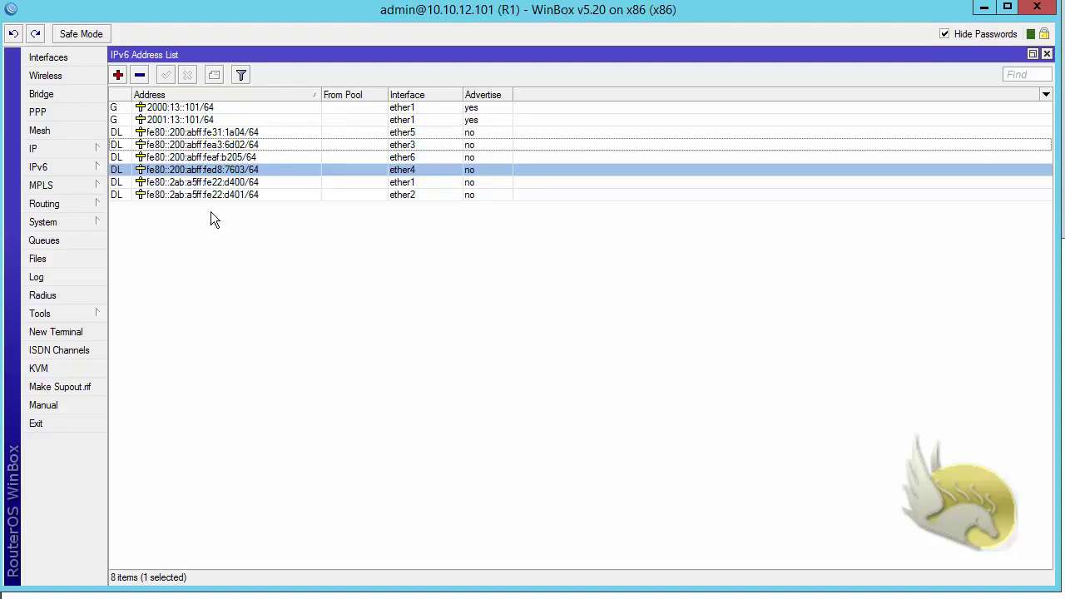
# Step: Replace the 2000:13::101/64 address with a new 2000:13::/64 address on ether1 with EUI64 enabled
pyautogui.click(188, 109)
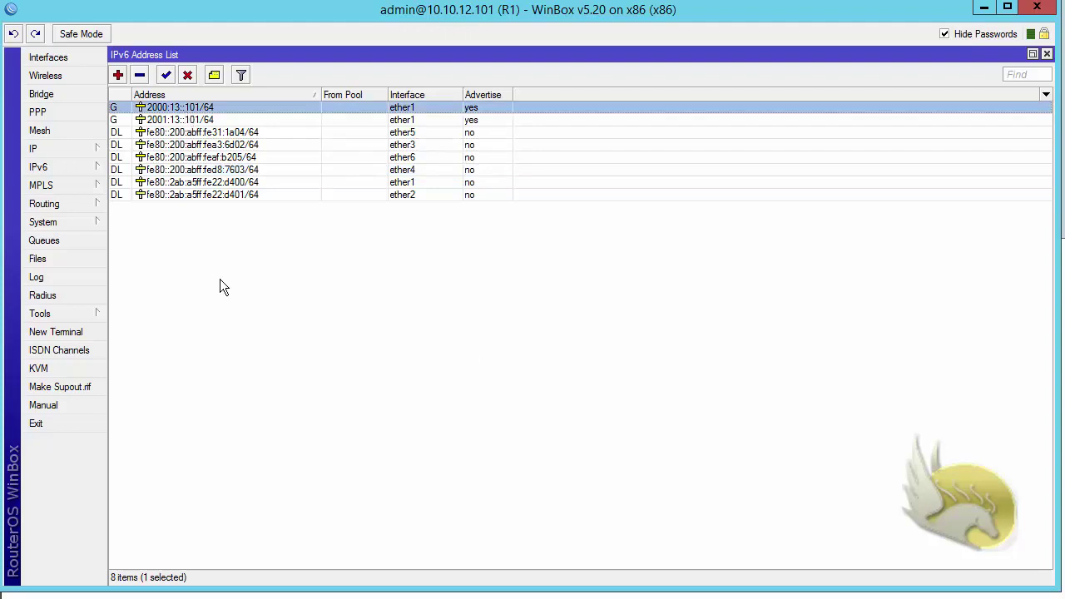
pyautogui.click(140, 76)
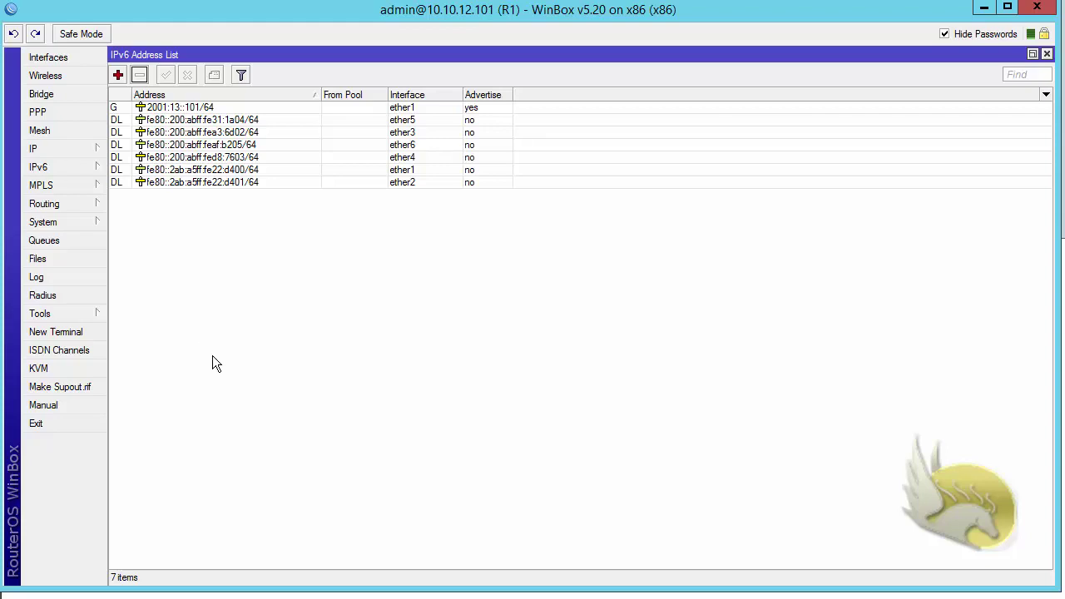
pyautogui.click(118, 75)
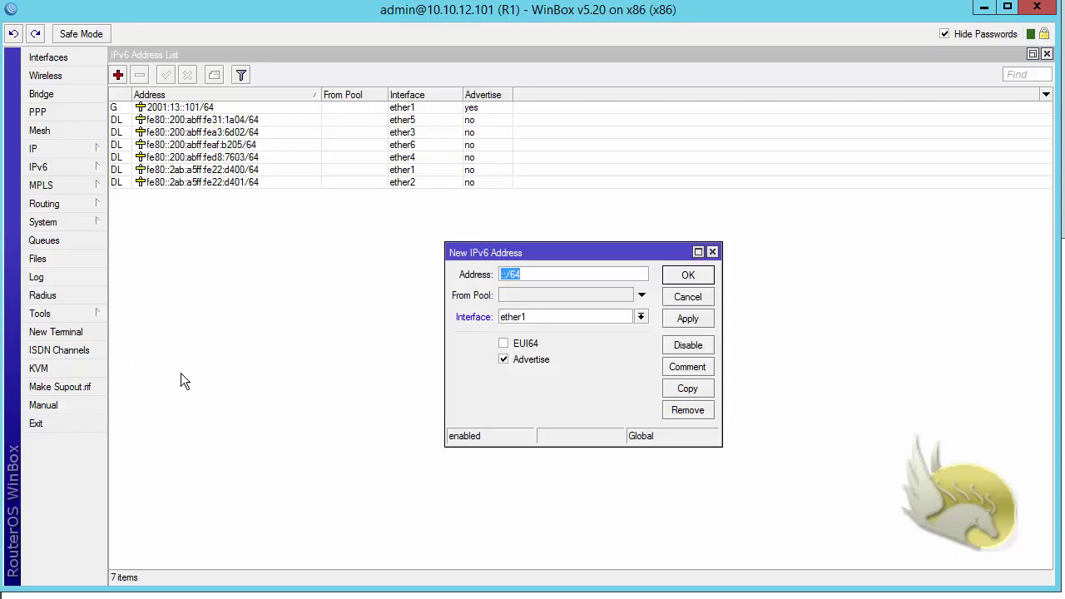
pyautogui.write('2000:13::/64')
pyautogui.click(504, 345)
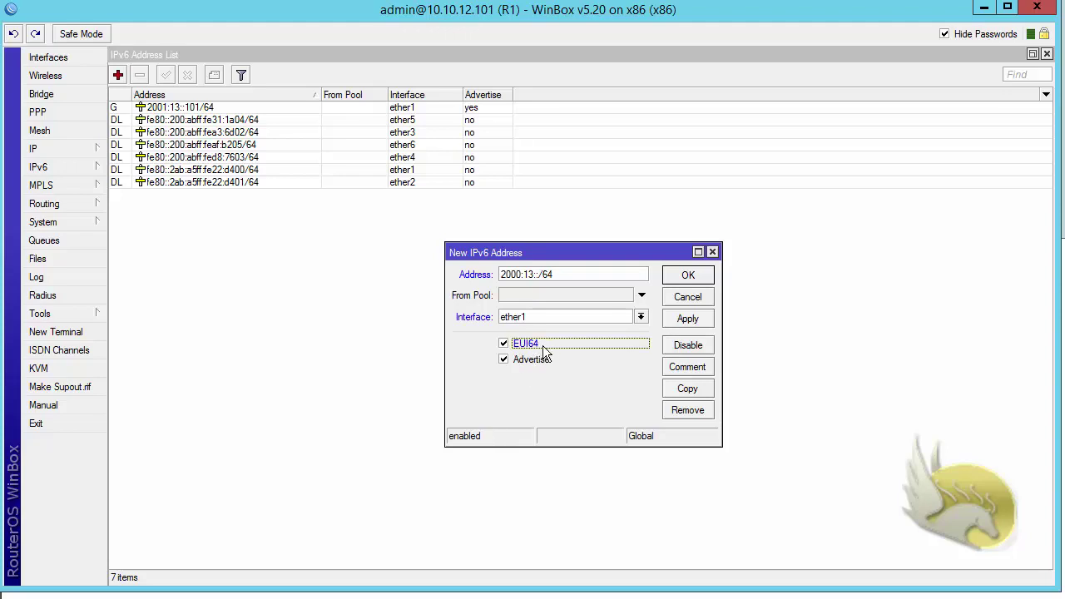
pyautogui.click(678, 320)
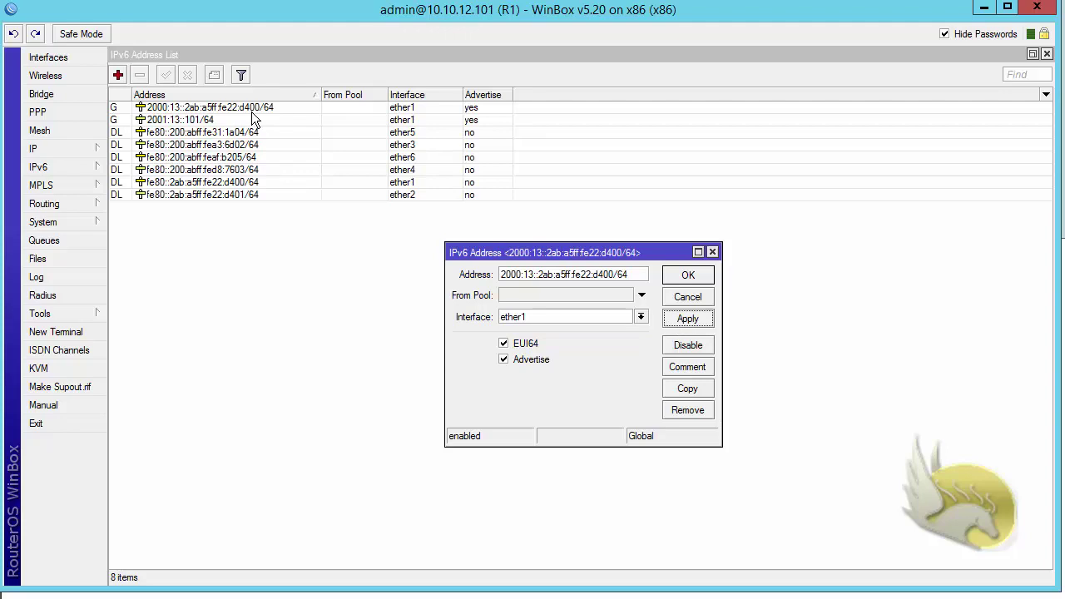
pyautogui.click(678, 278)
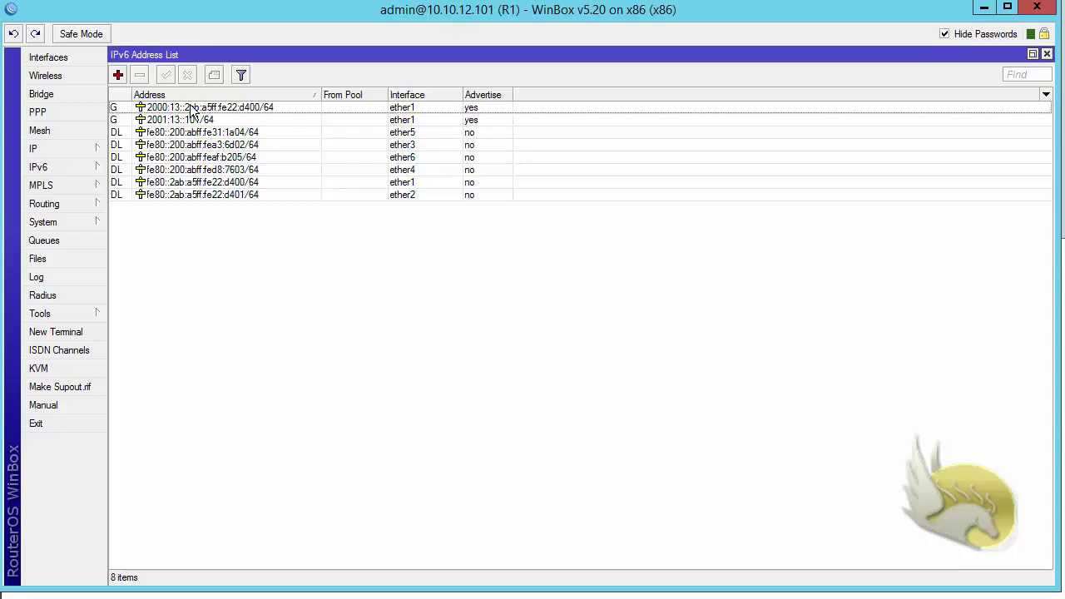
# Step: Compare the EUI64-based 2000:13:: address with the link-local one on ether1, and remove the EUI64-based address
pyautogui.moveTo(192, 112)
pyautogui.moveTo(180, 189)
pyautogui.moveTo(227, 114)
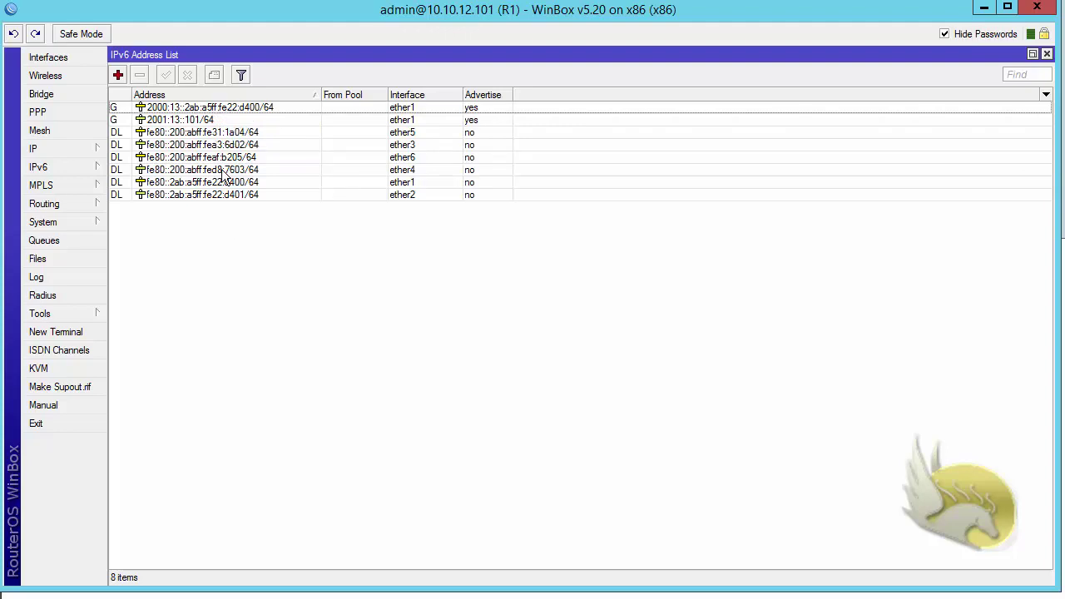
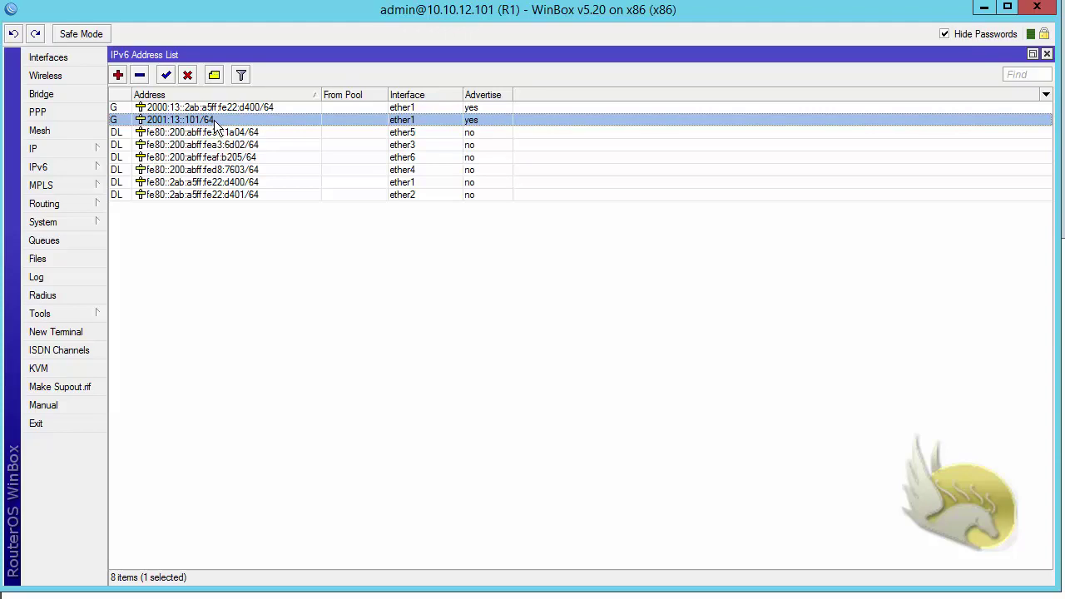
pyautogui.moveTo(214, 120)
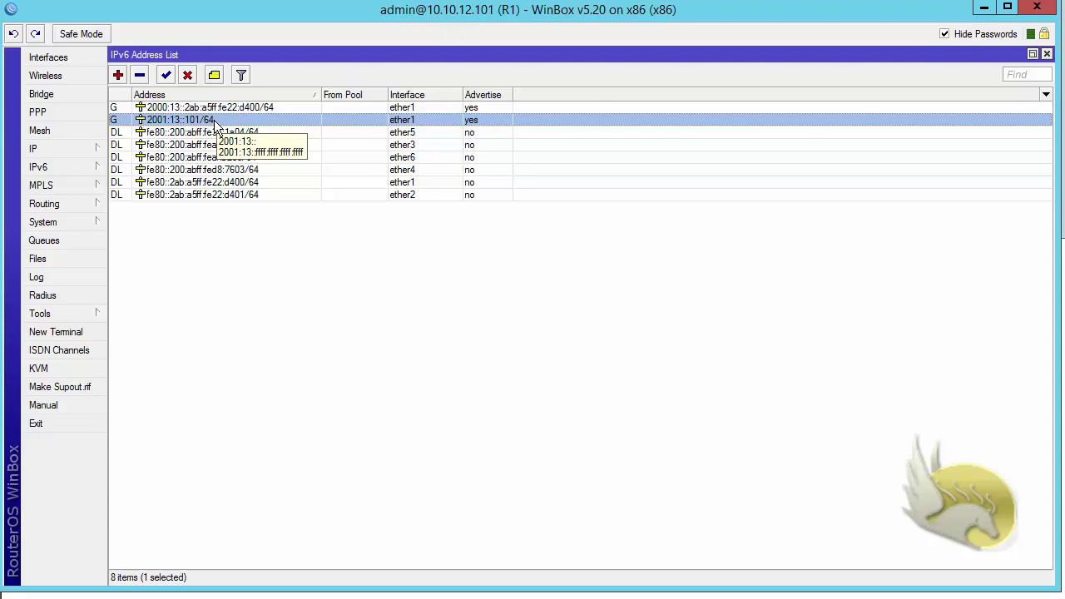
pyautogui.click(212, 108)
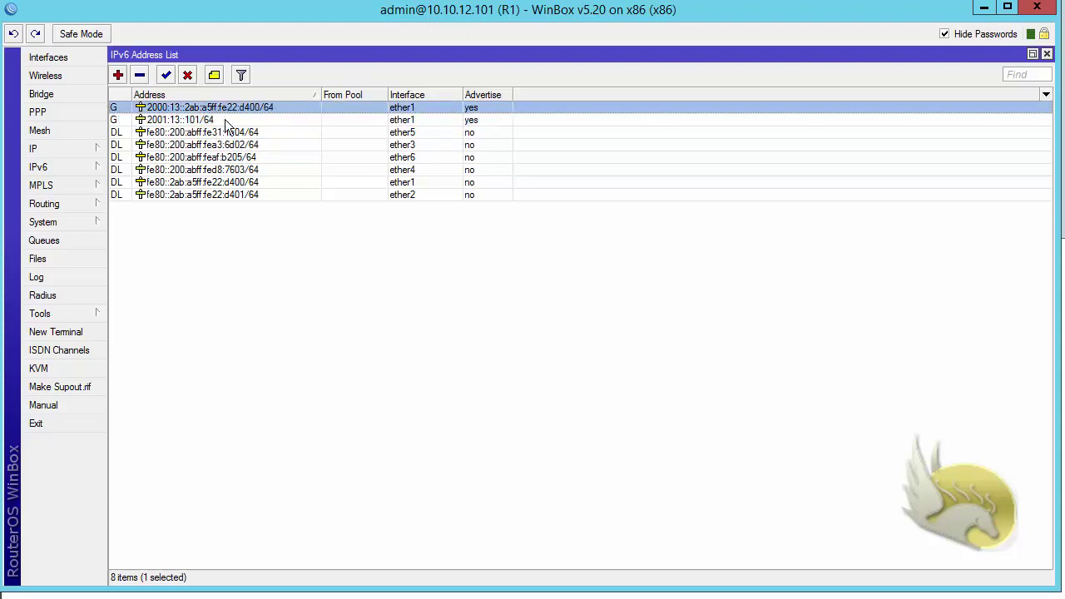
pyautogui.click(141, 75)
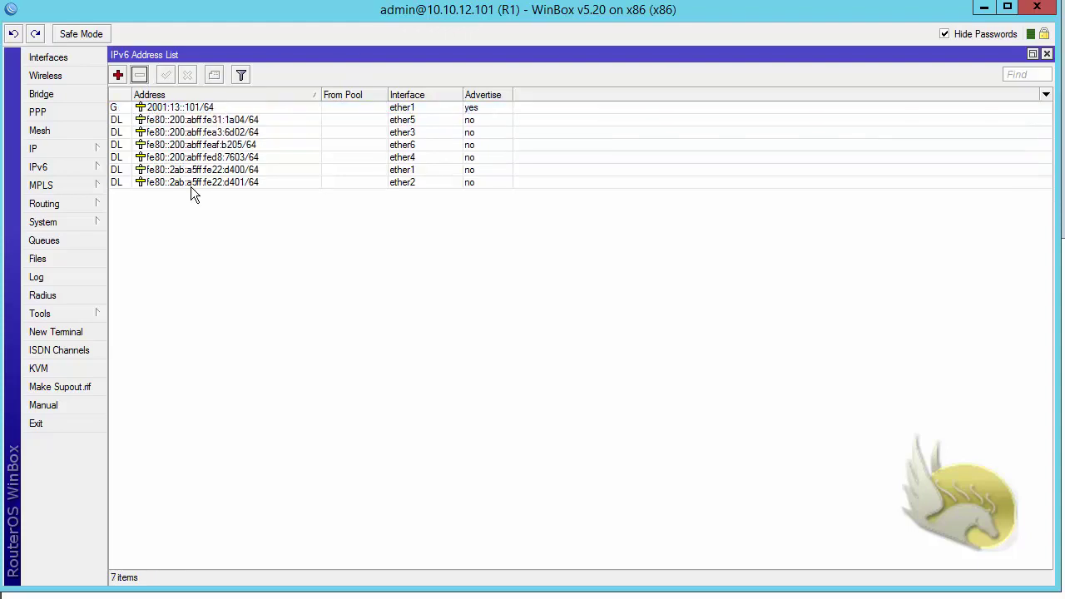
# Step: Add the global IPv6 address 2001:12::101/64 on interface ether2
pyautogui.click(118, 75)
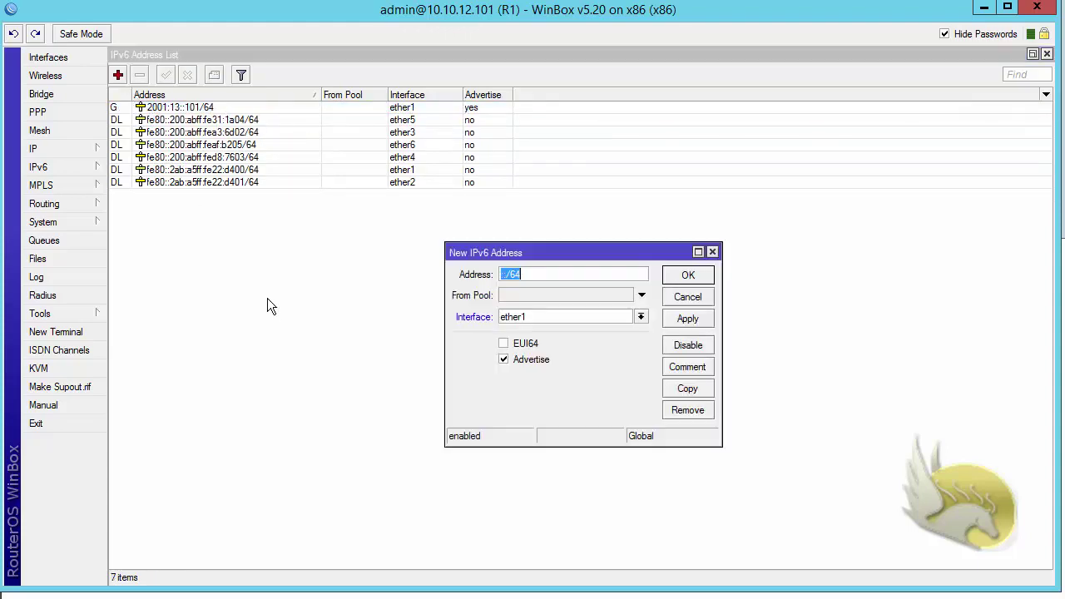
pyautogui.write('2001:13')
pyautogui.press('BackSpace')
pyautogui.write('2::101/64')
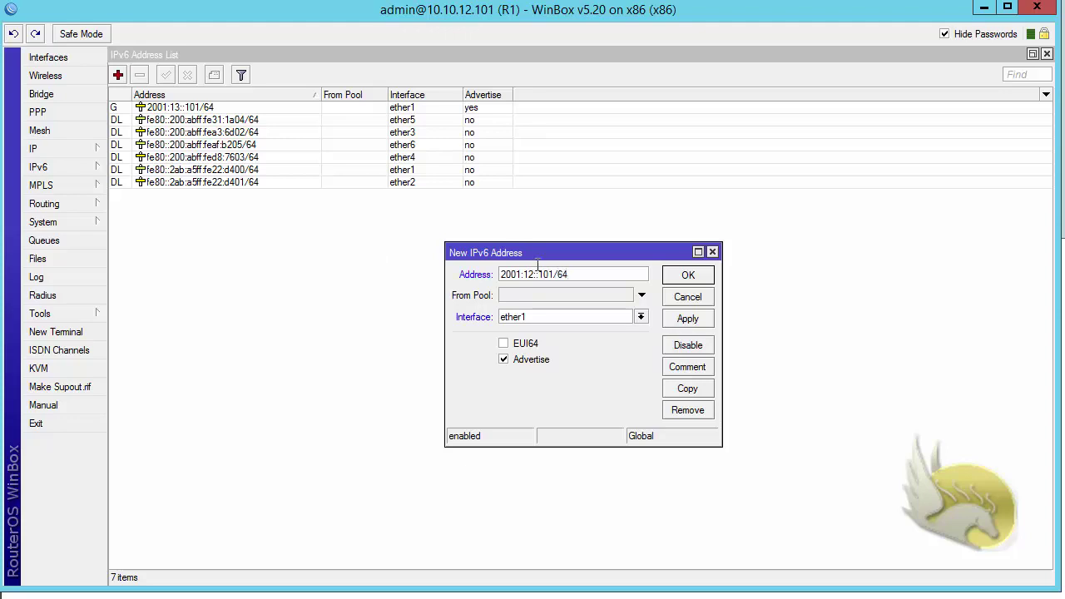
pyautogui.click(641, 317)
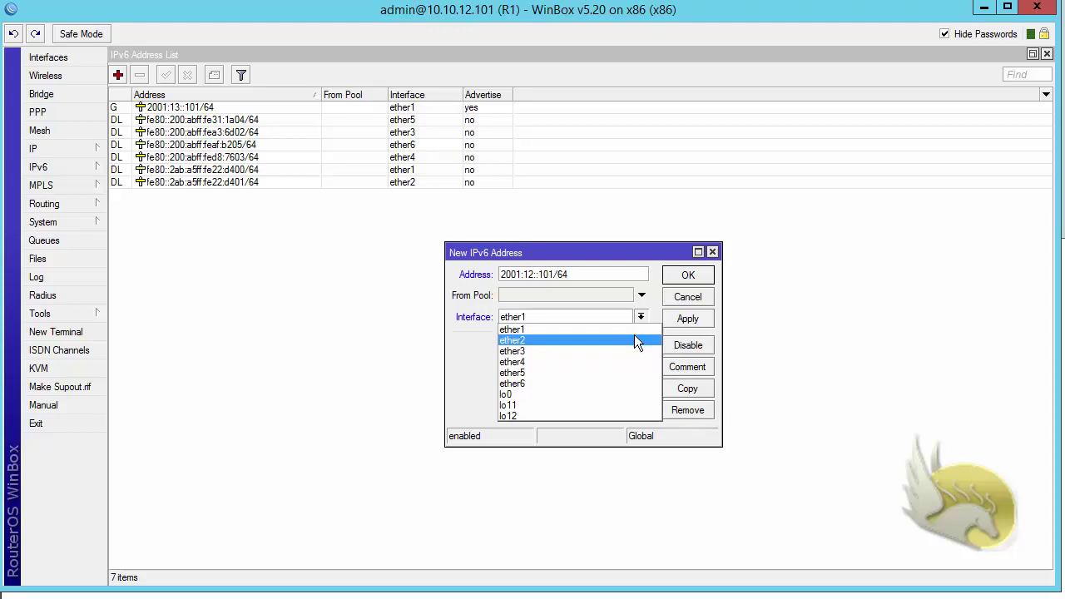
pyautogui.click(635, 335)
pyautogui.click(681, 281)
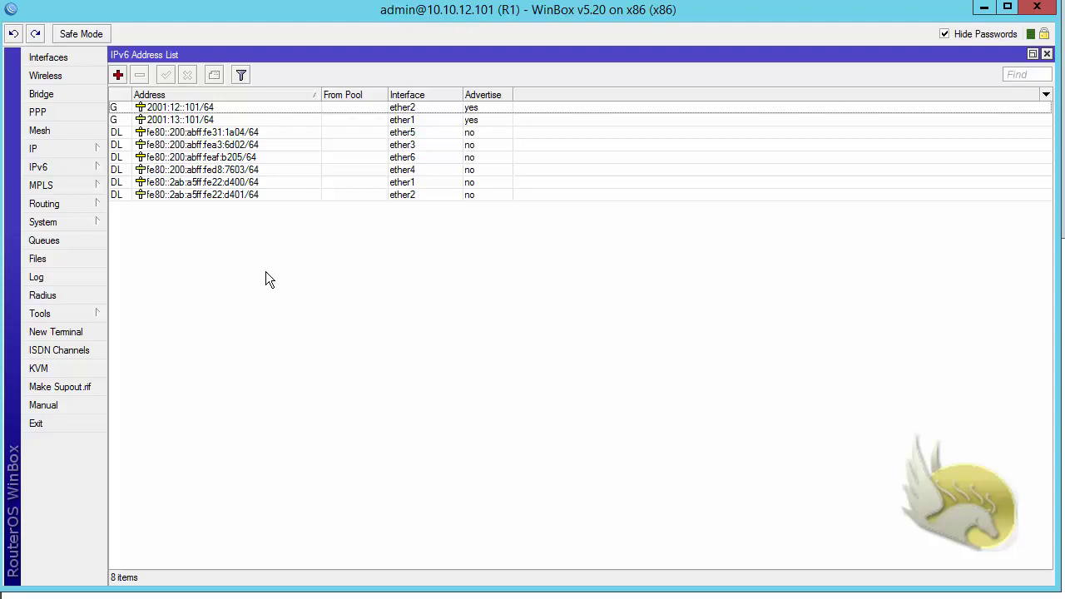
# Step: Create an IPv6 address entry for loopback interface lo0 with 2000:1:1::101/128 and try to apply it with advertising enabled
pyautogui.click(116, 75)
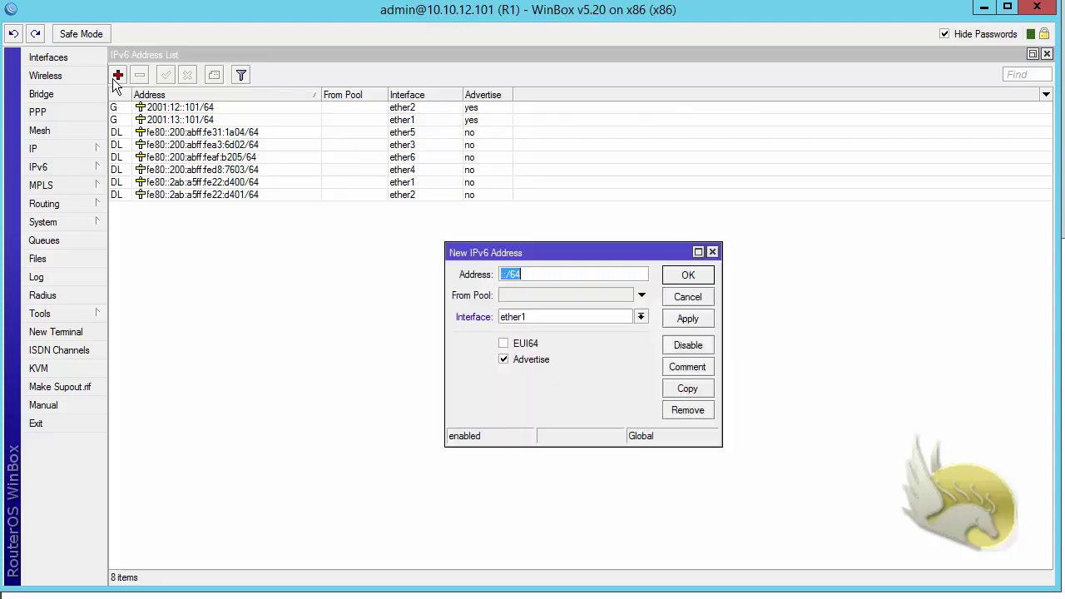
pyautogui.click(642, 318)
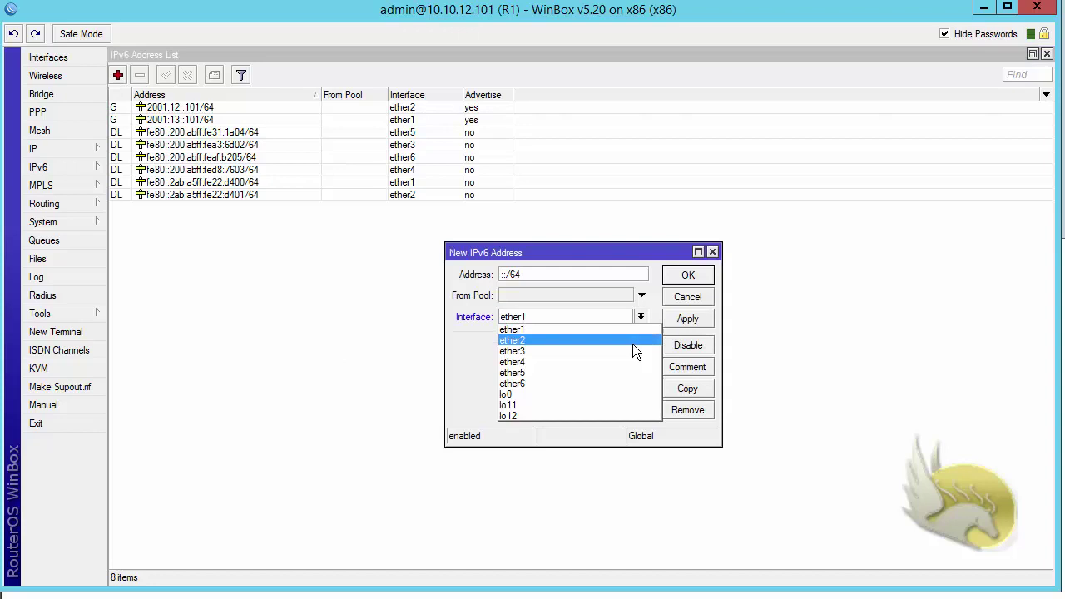
pyautogui.click(620, 393)
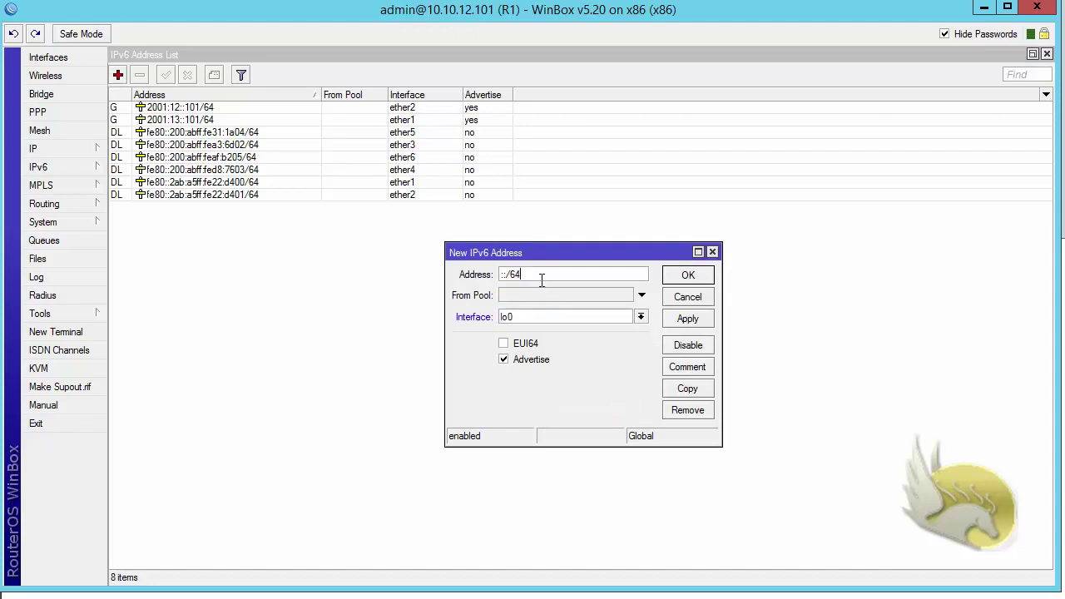
pyautogui.moveTo(541, 276); pyautogui.dragTo(486, 287)
pyautogui.write('2000')
pyautogui.write(':1')
pyautogui.write(':')
pyautogui.write(':')
pyautogui.write('101')
pyautogui.write(':1')
pyautogui.write('/')
pyautogui.write('128')
pyautogui.click(695, 321)
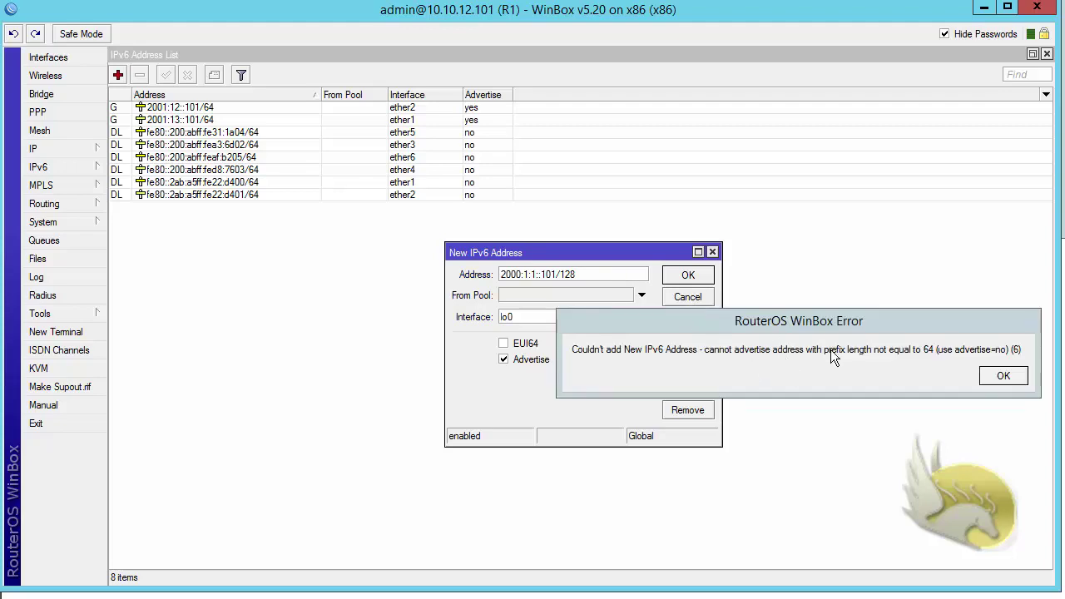
pyautogui.click(999, 377)
# Step: Turn off Advertise for the lo0 address entry and save it
pyautogui.click(531, 360)
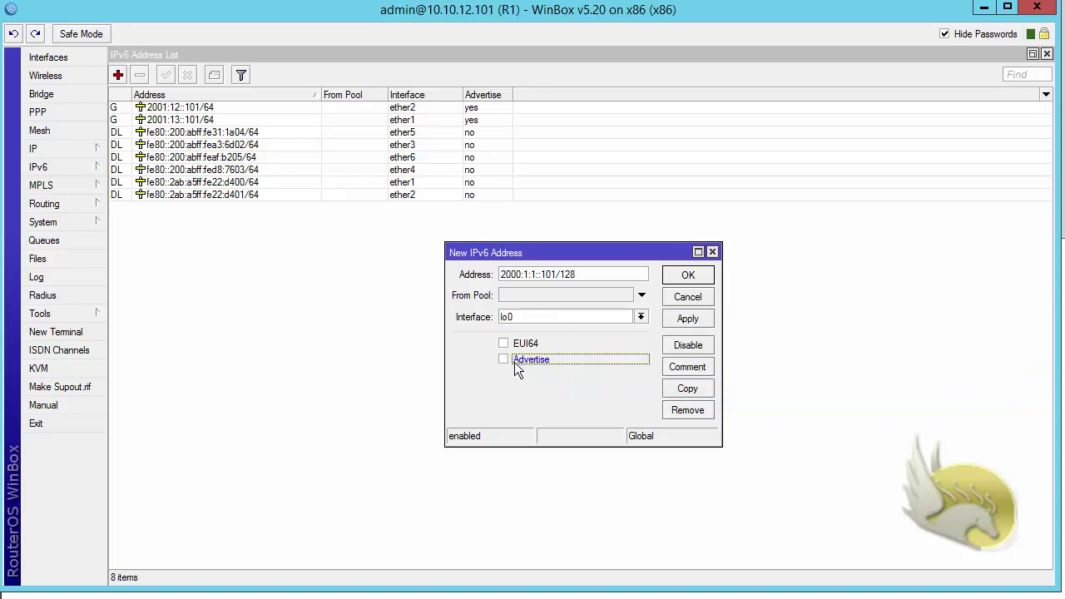
pyautogui.click(691, 318)
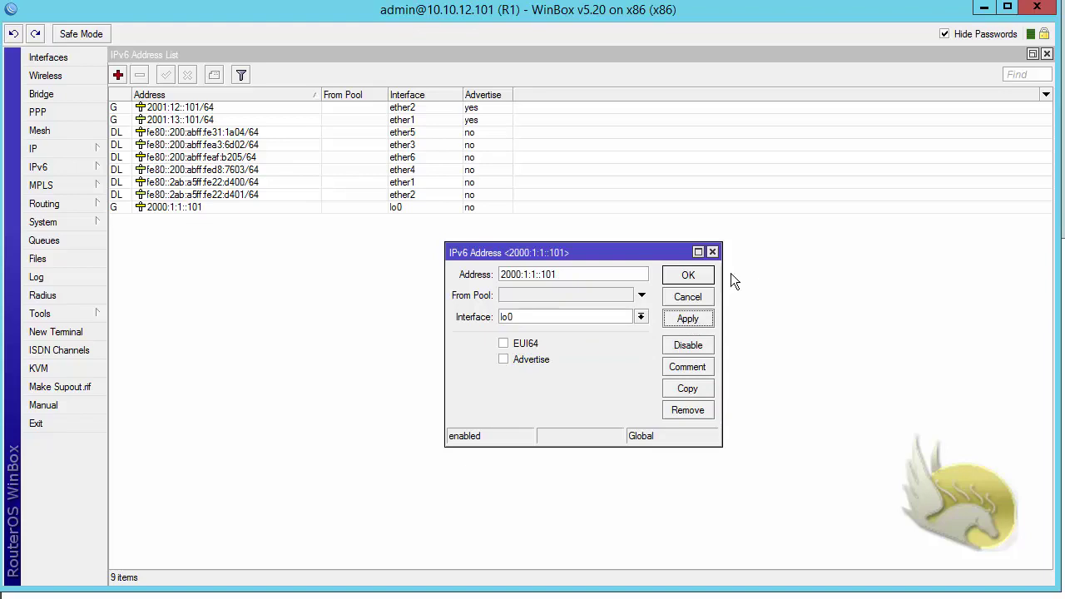
pyautogui.click(689, 276)
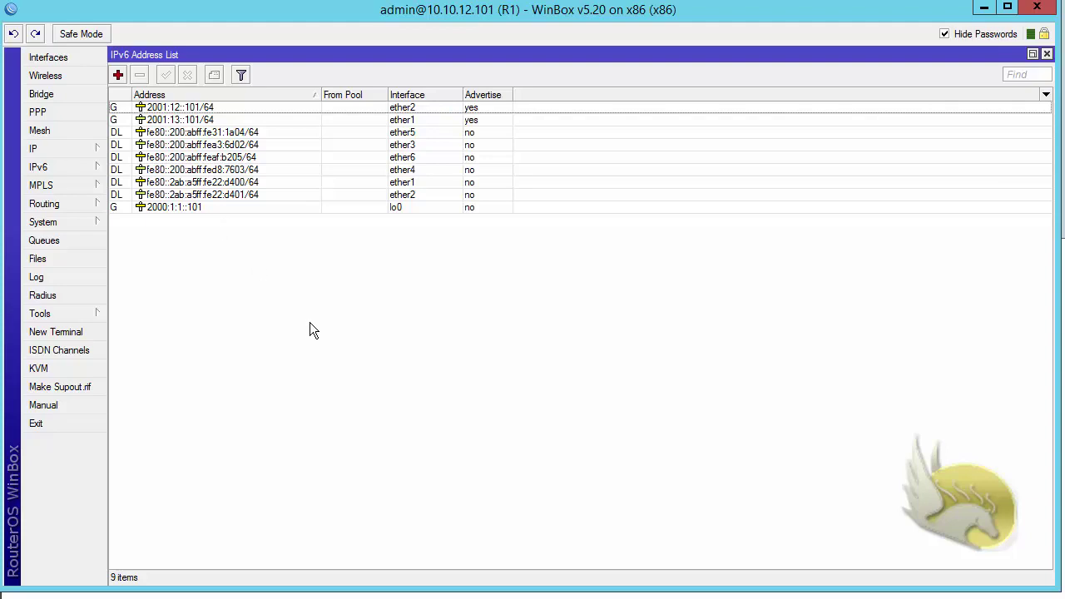
# Step: Open the 2001:12::101/64 address on ether2 and examine its network prefix and Advertise option
pyautogui.doubleClick(182, 109)
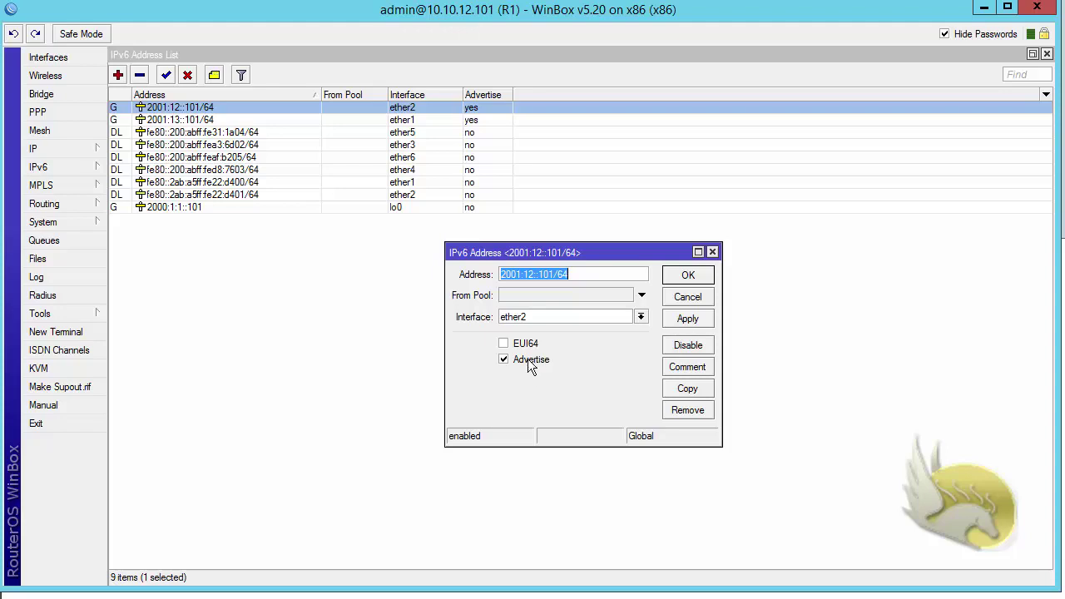
pyautogui.click(501, 276)
pyautogui.moveTo(501, 276); pyautogui.dragTo(537, 283)
pyautogui.moveTo(507, 280)
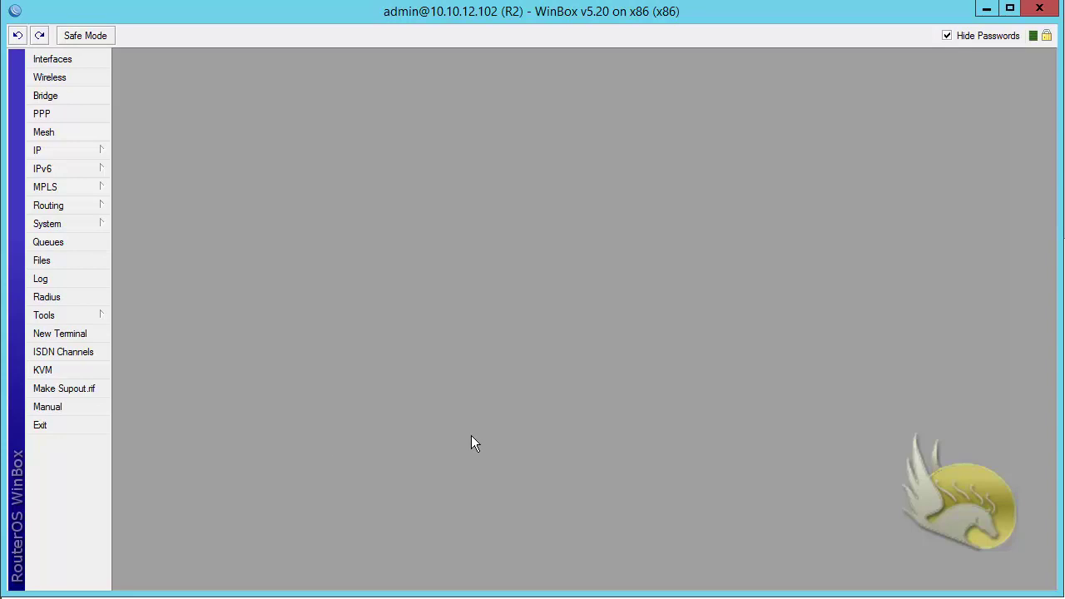
# Step: Add the global IPv6 address 2001:12::102/64 on interface ether2 of R2, keeping Advertise enabled
pyautogui.click(96, 176)
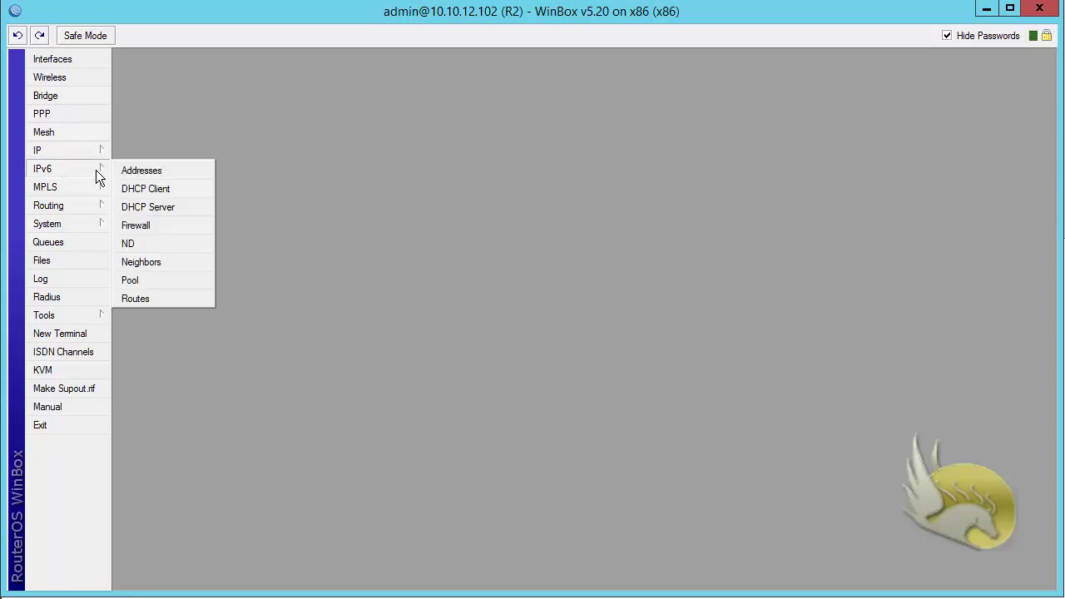
pyautogui.click(146, 172)
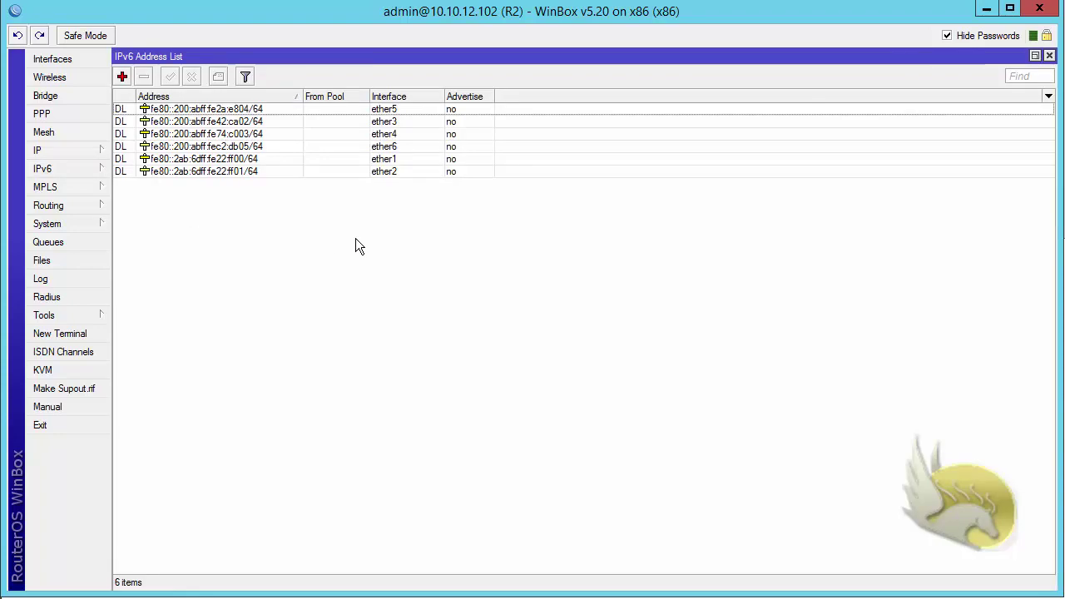
pyautogui.click(236, 172)
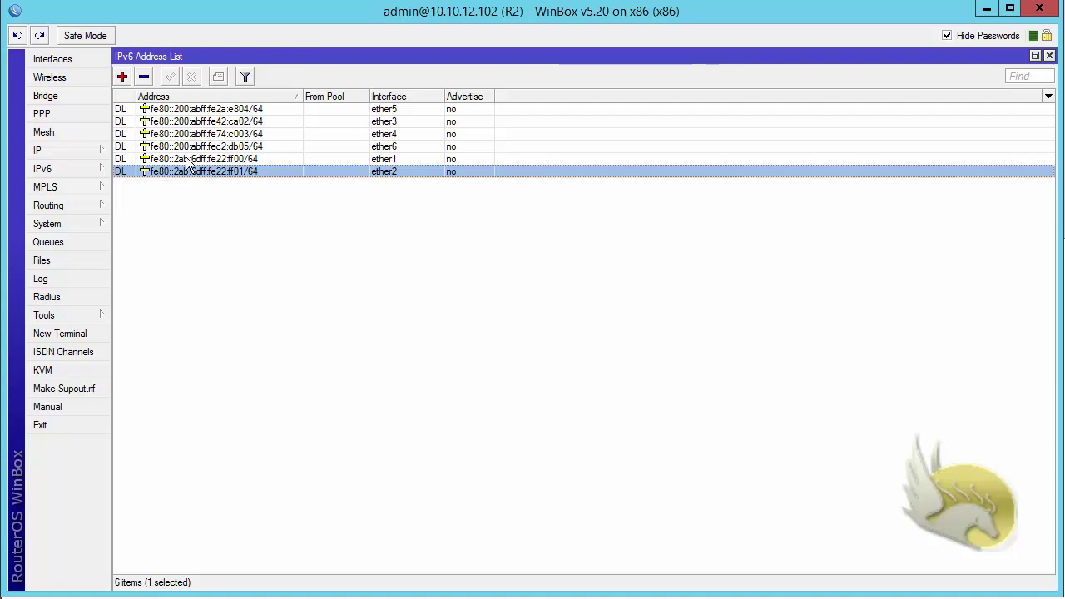
pyautogui.click(123, 76)
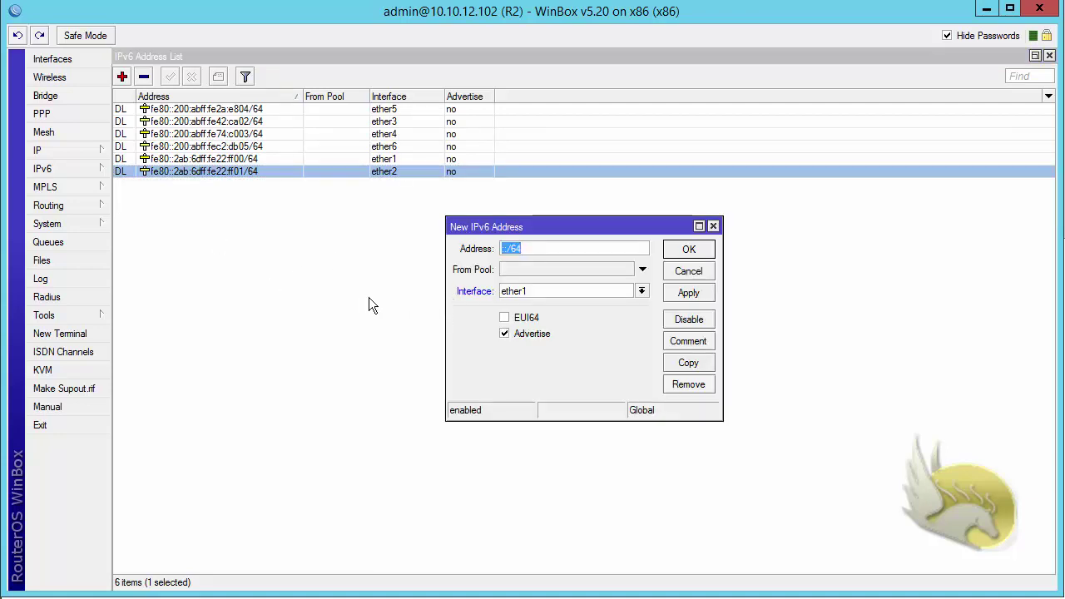
pyautogui.click(641, 292)
pyautogui.click(626, 313)
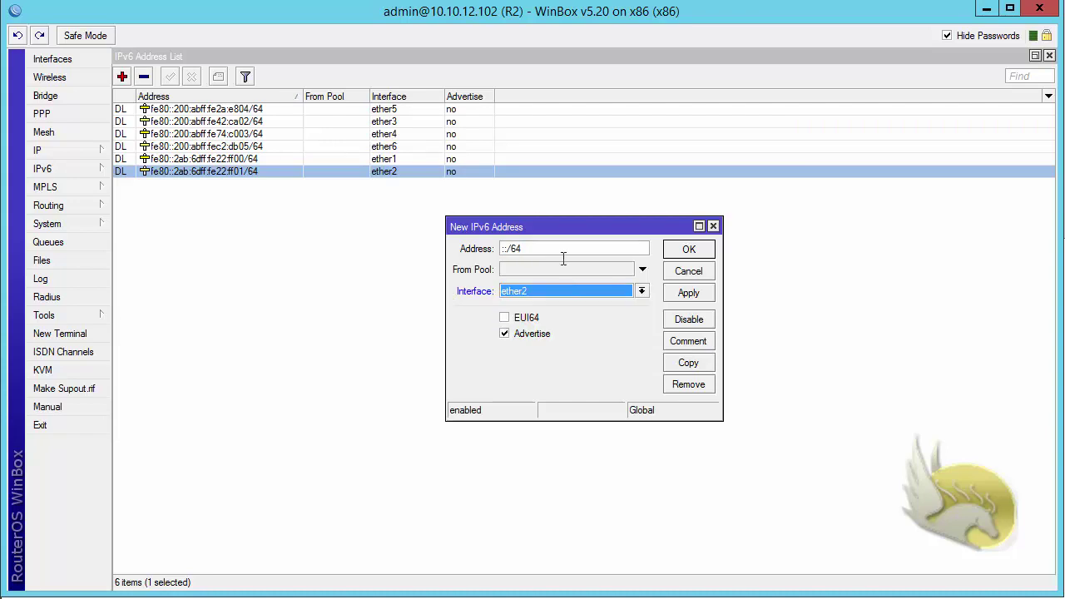
pyautogui.click(553, 248)
pyautogui.write('2001')
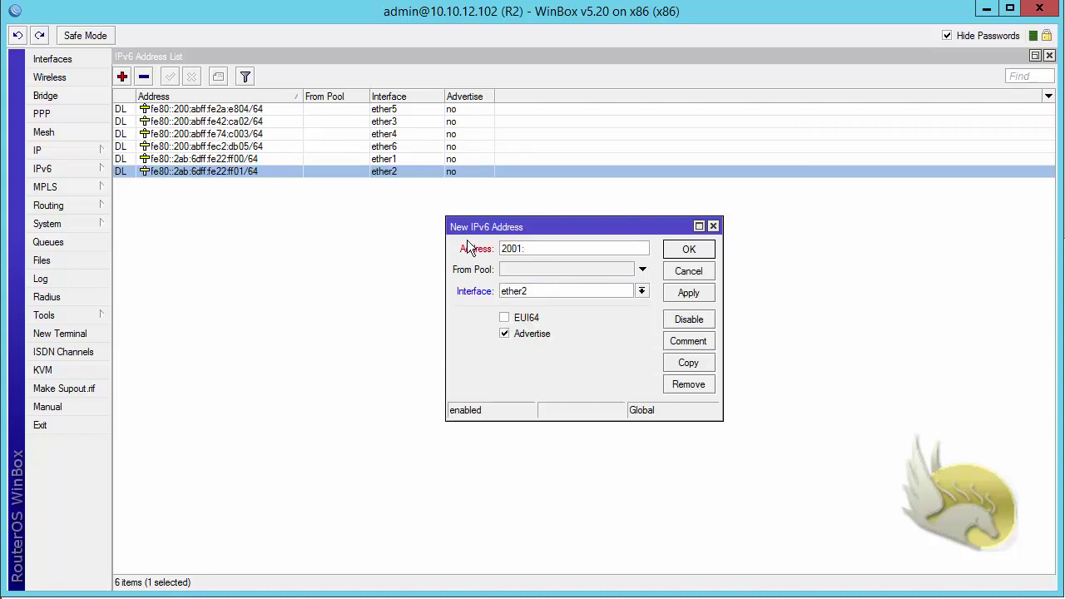
pyautogui.write(':12::102/64')
pyautogui.click(682, 292)
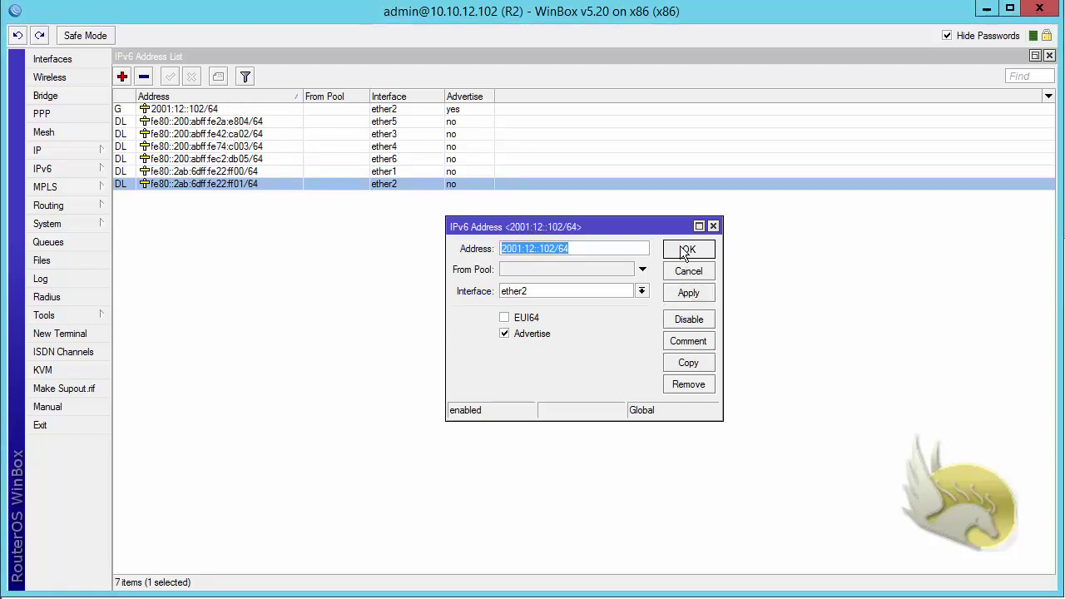
pyautogui.click(686, 251)
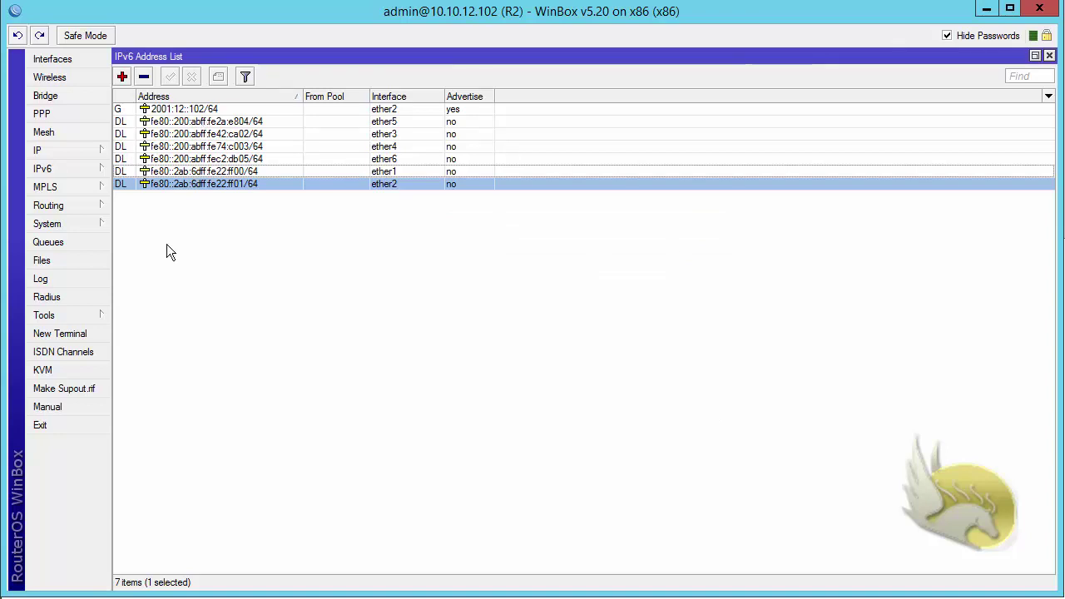
# Step: Ping R1's ether2 address 2001:12::101 from R2, then stop the test and close the ping tool
pyautogui.click(87, 319)
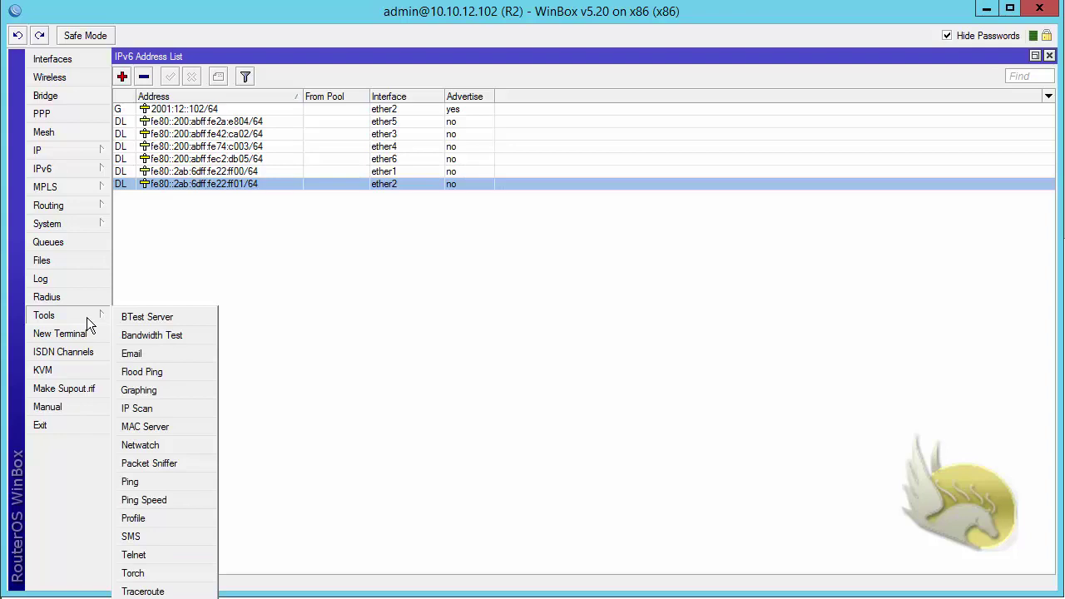
pyautogui.click(155, 483)
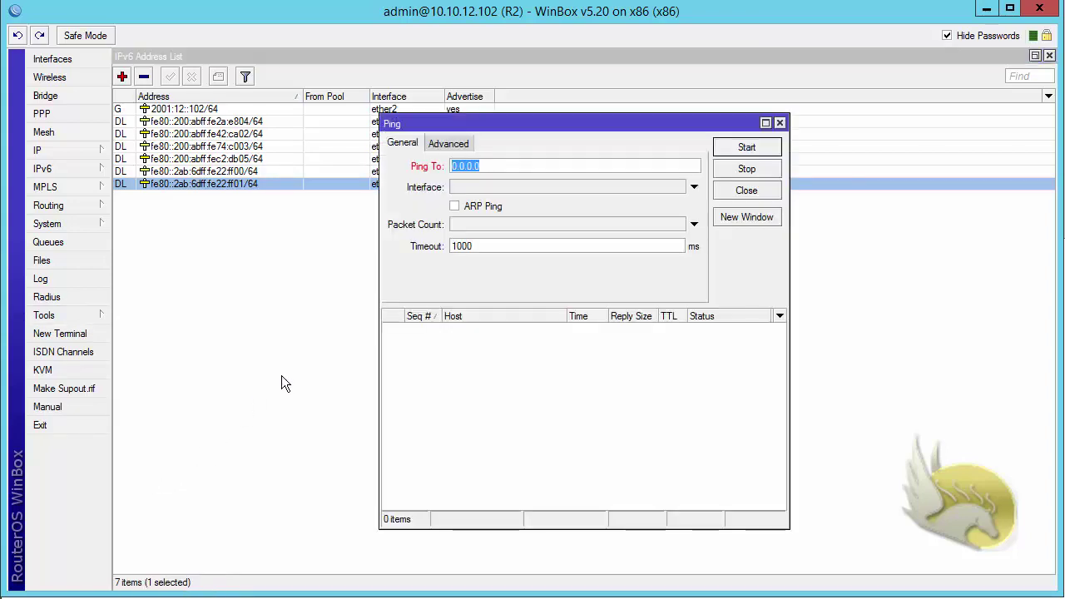
pyautogui.write('2001:')
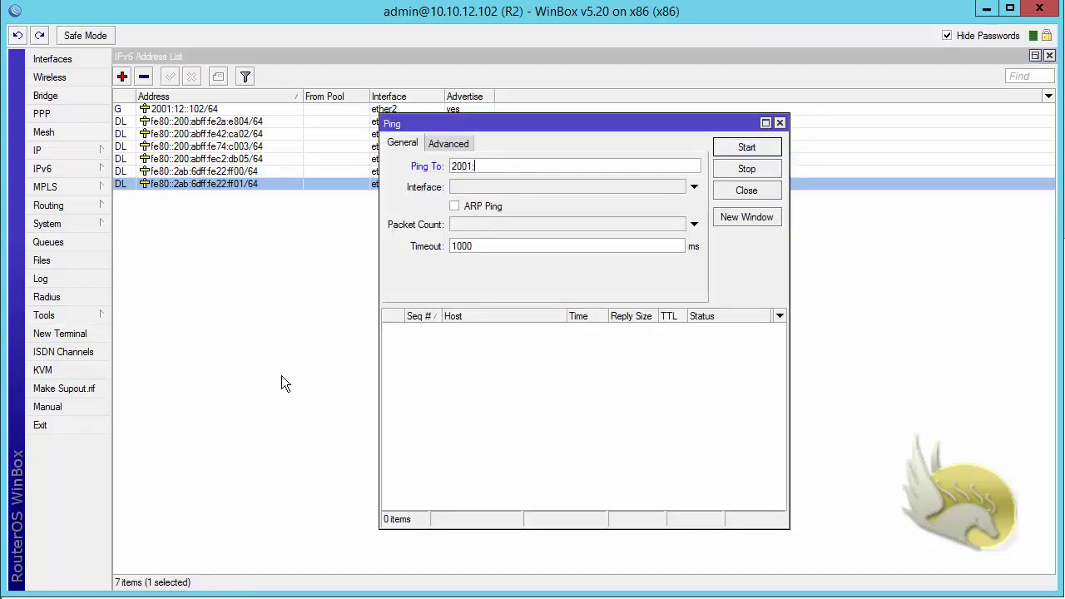
pyautogui.write('12::101')
pyautogui.click(723, 149)
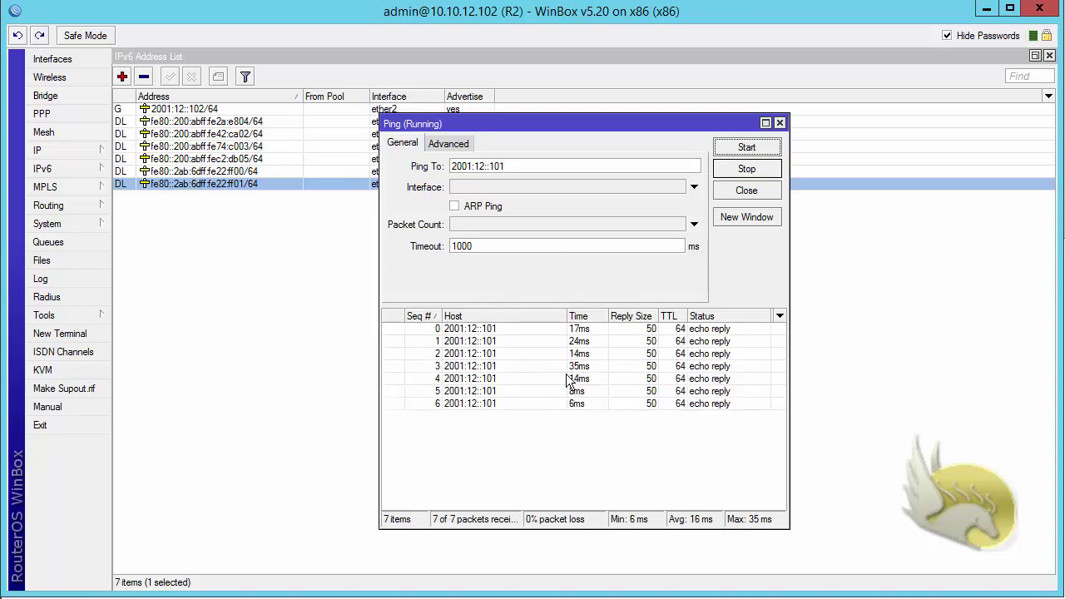
pyautogui.click(740, 171)
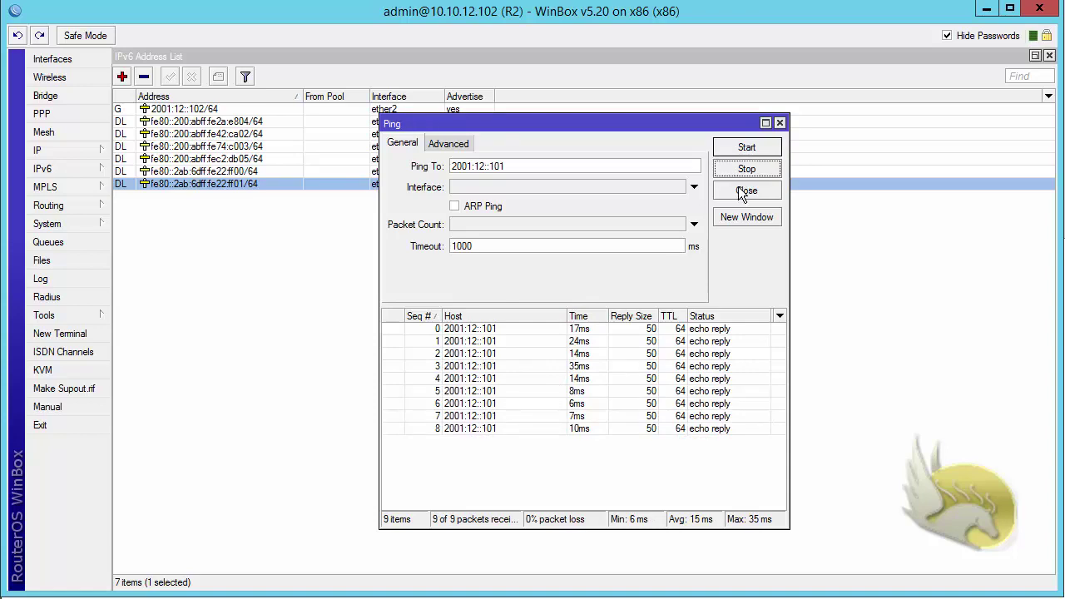
pyautogui.click(738, 188)
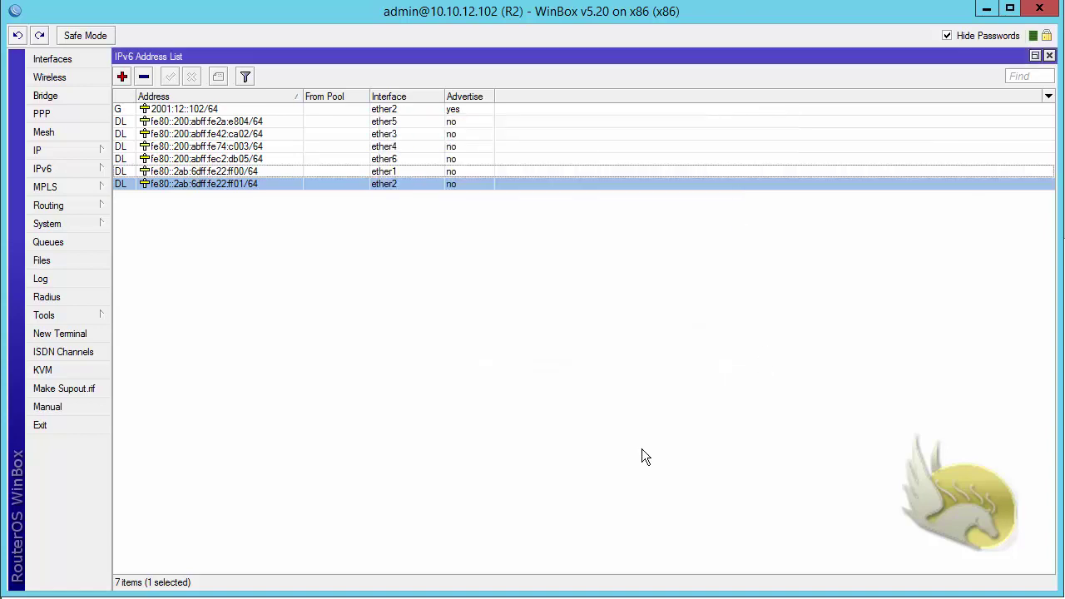